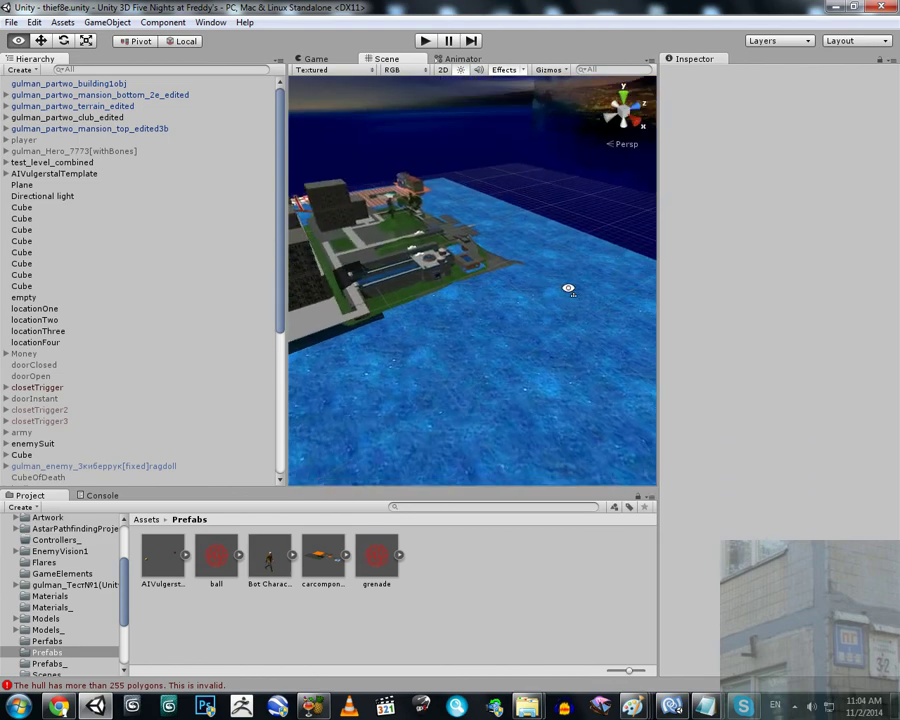
Step: Drop a carcomponent prefab instance from the Prefabs folder into the thief8e scene beside the island
scroll(485, 186, "up", 5)
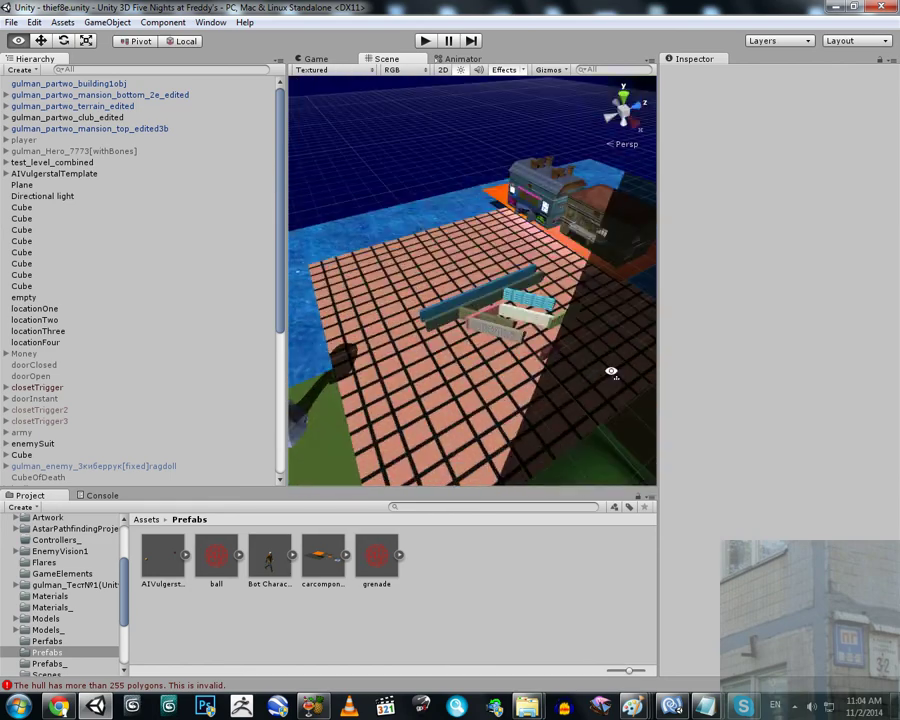
left_click_drag(325, 562, 357, 369)
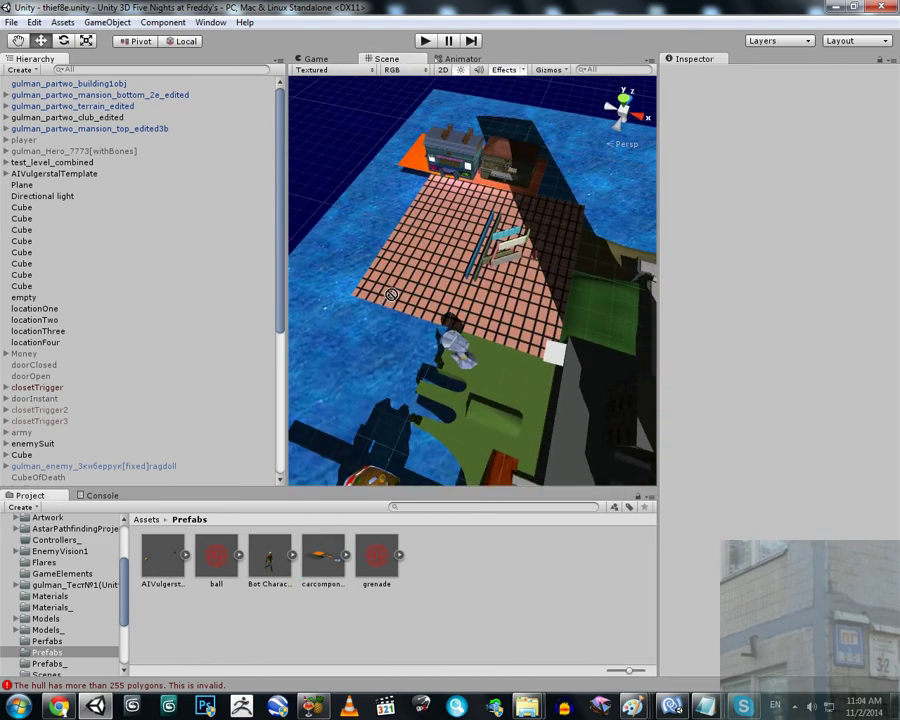
left_click_drag(396, 287, 445, 311)
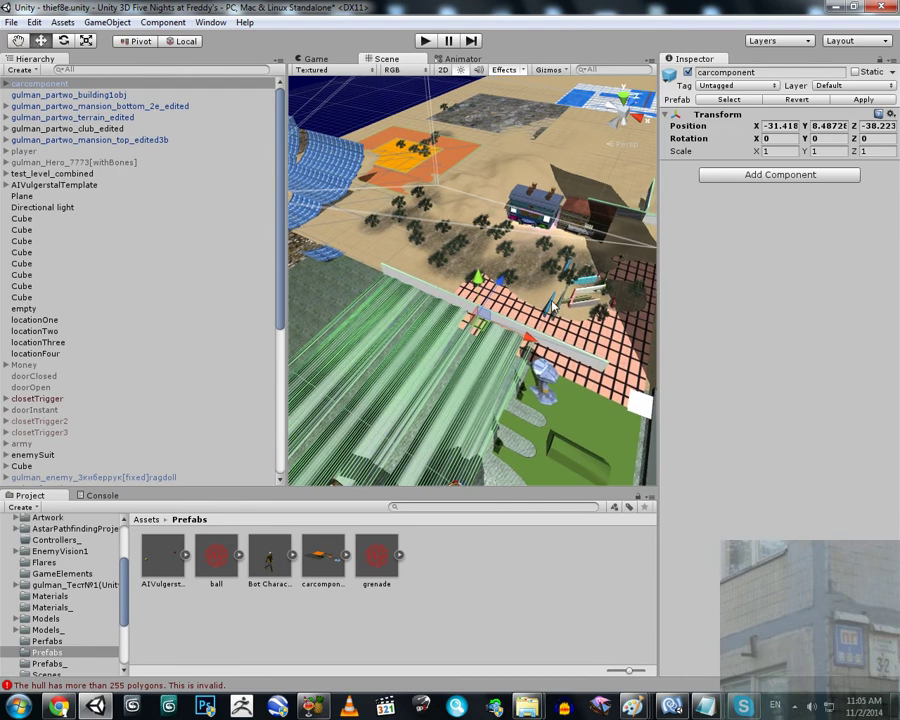
left_click_drag(553, 308, 229, 252, "alt")
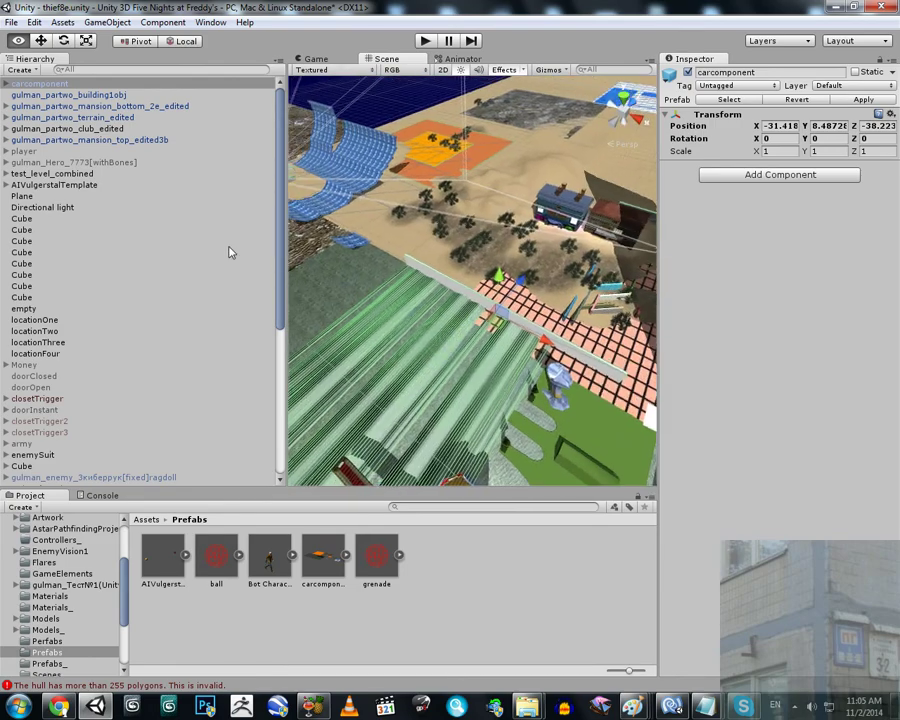
left_click_drag(443, 250, 562, 290, "alt")
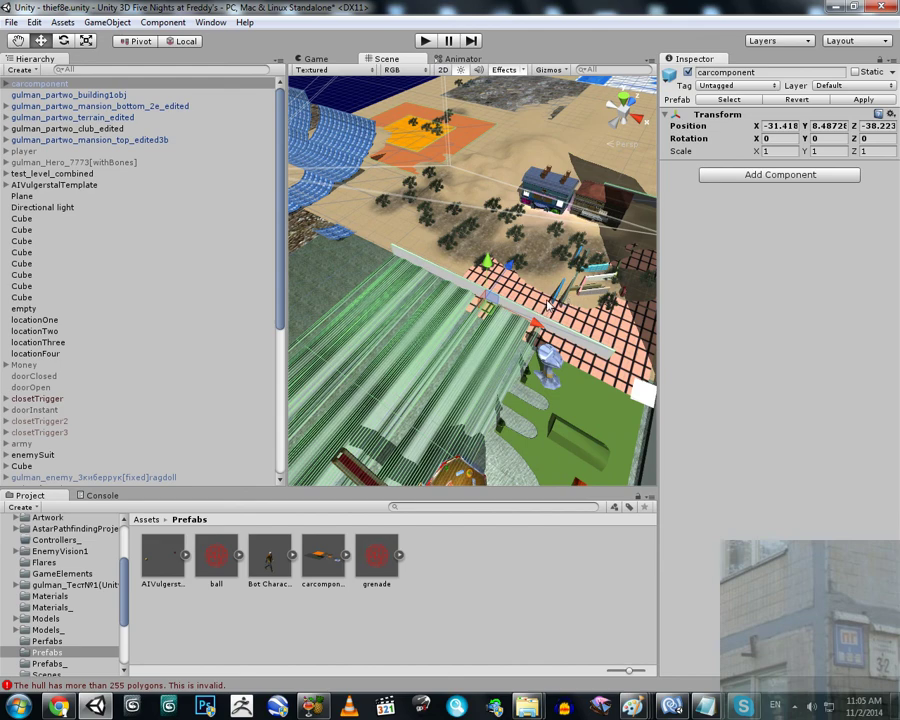
left_click_drag(305, 191, 403, 209, "alt")
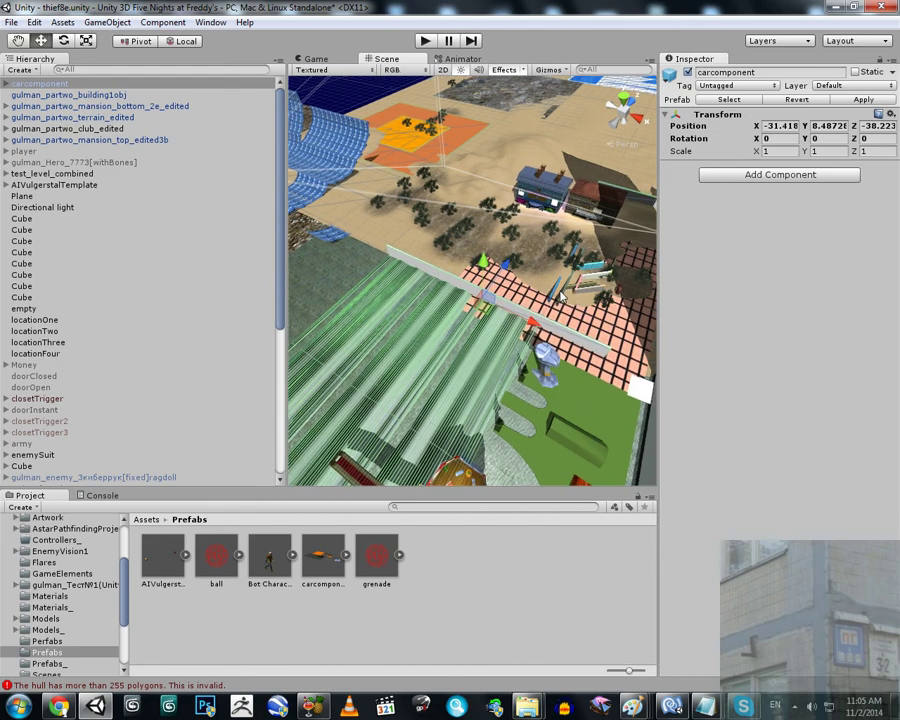
left_click_drag(556, 293, 418, 208, "alt")
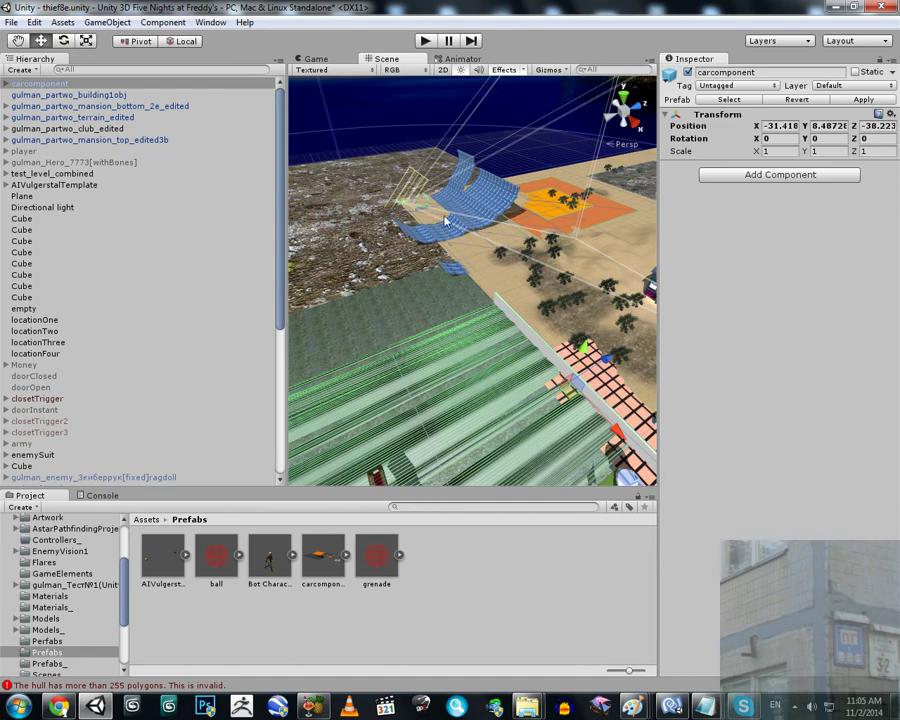
left_click_drag(427, 210, 685, 305, "alt")
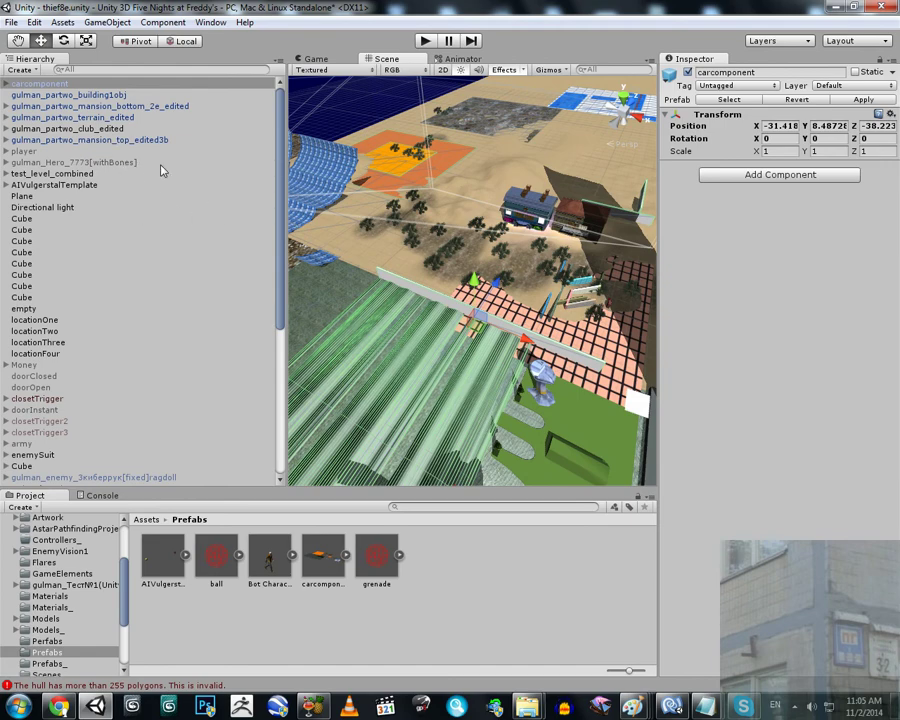
left_click_drag(282, 160, 282, 230)
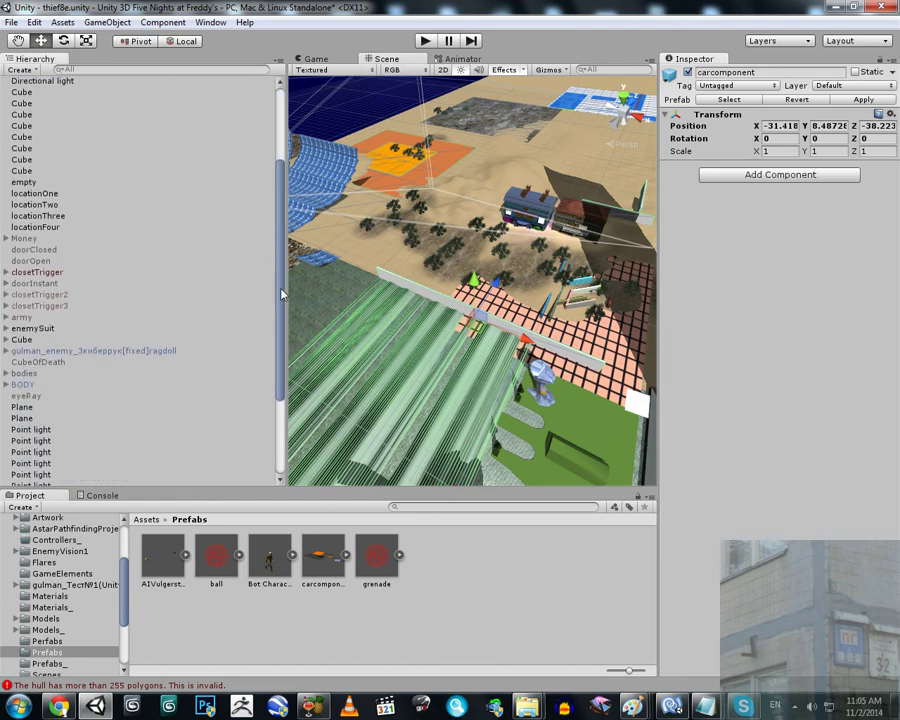
scroll(60, 230, "up", 2)
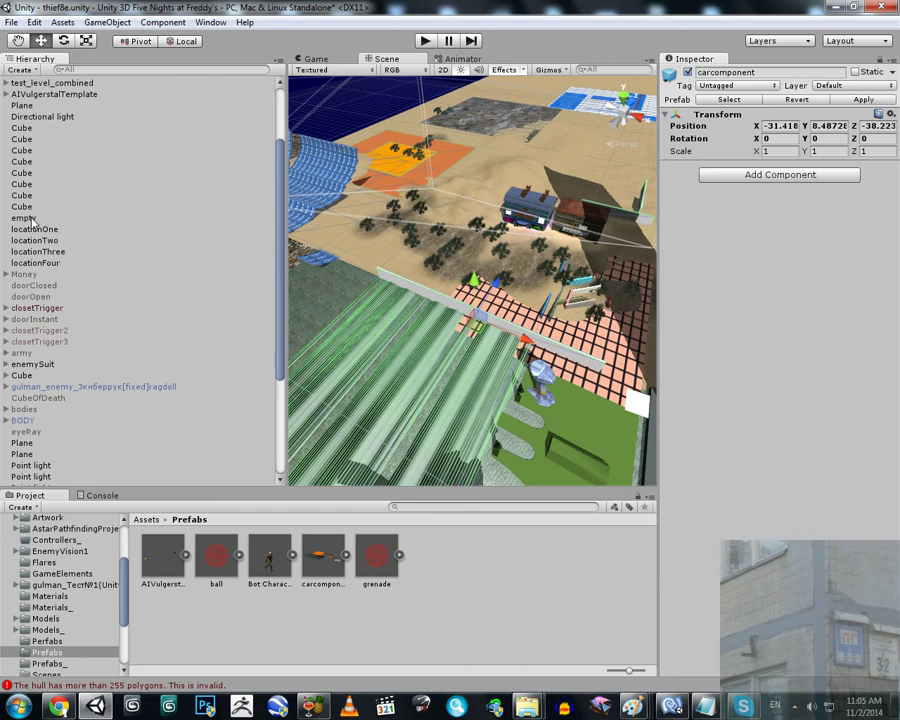
Step: Set the empty object's Landing Sound Controller Game Object to the bmw7standard car
left_click(30, 218)
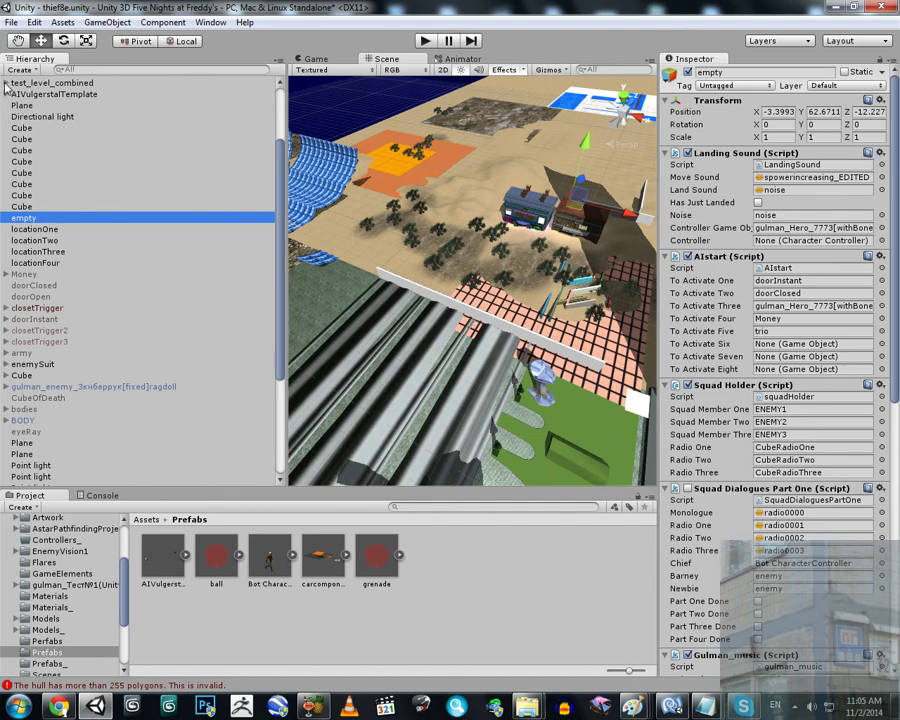
scroll(66, 163, "up", 4)
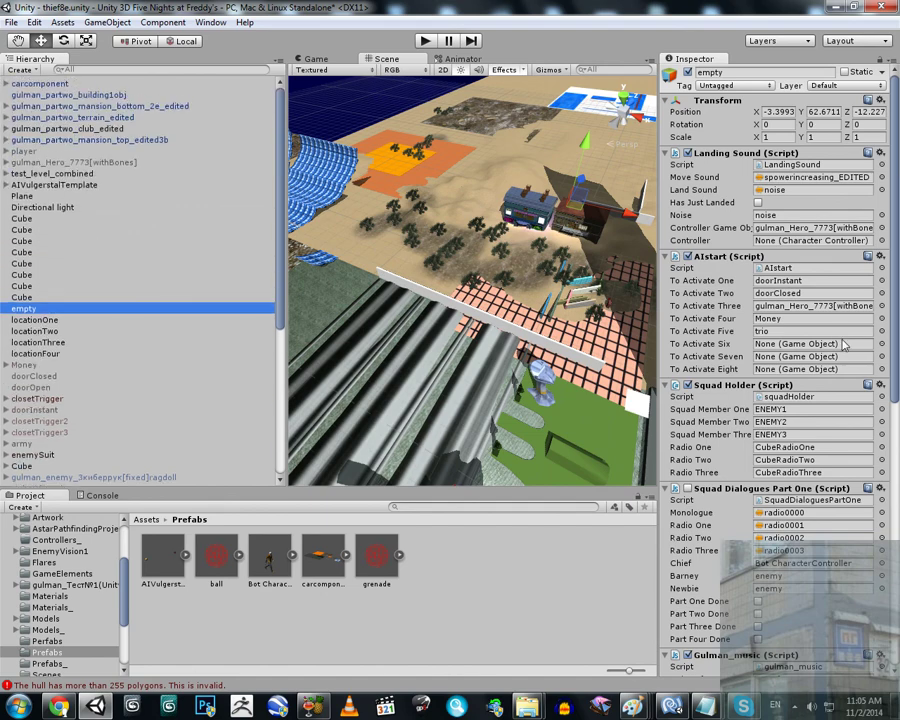
left_click(6, 84)
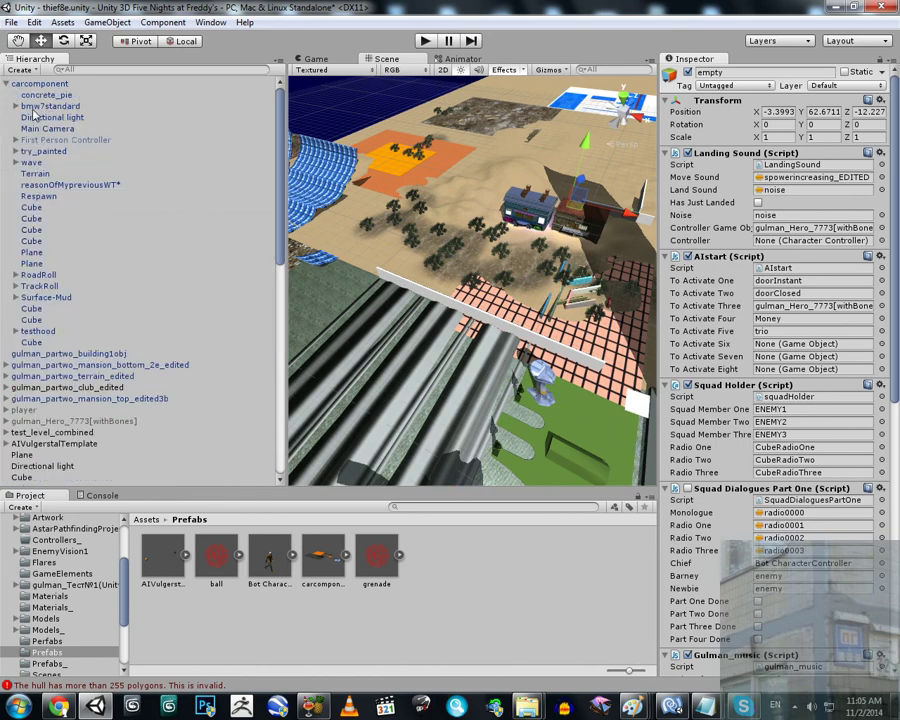
left_click_drag(33, 112, 805, 228)
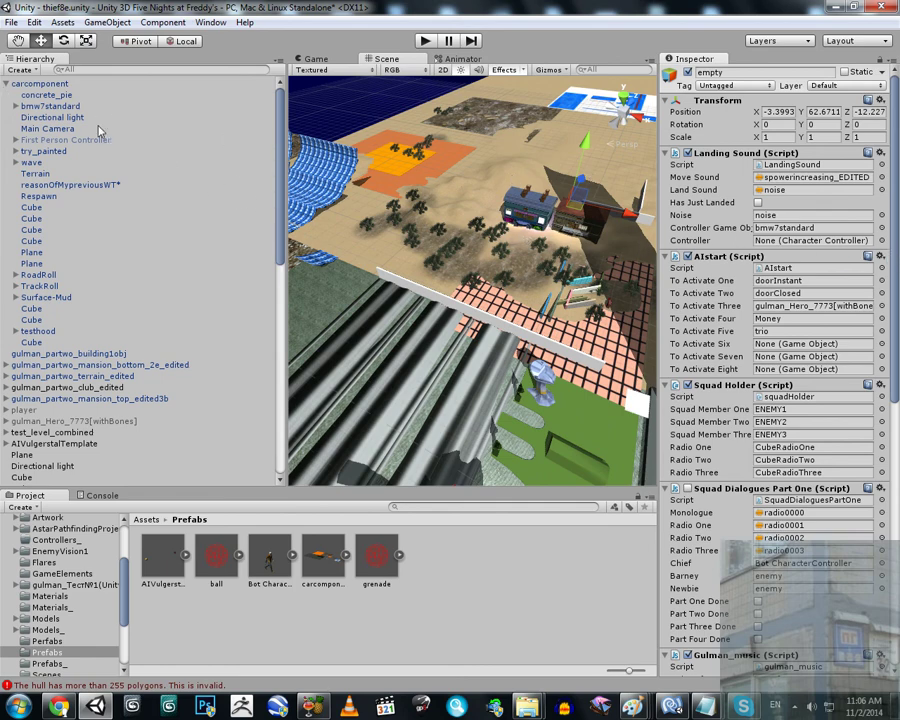
Step: Inspect the bmw7standard and concrete_pie objects under carcomponent
left_click(38, 107)
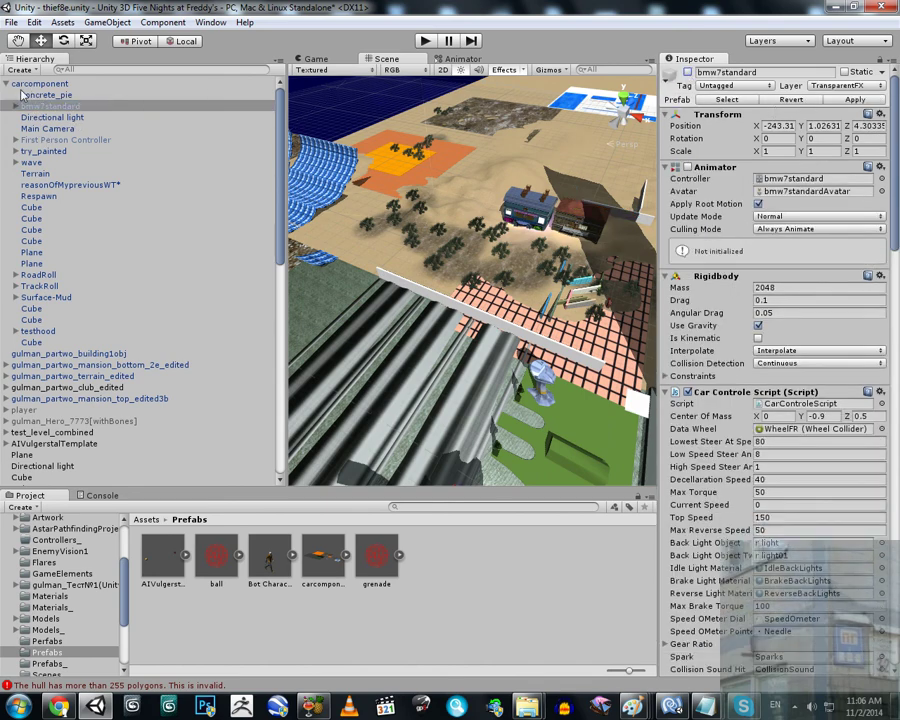
left_click(6, 84)
left_click(6, 84)
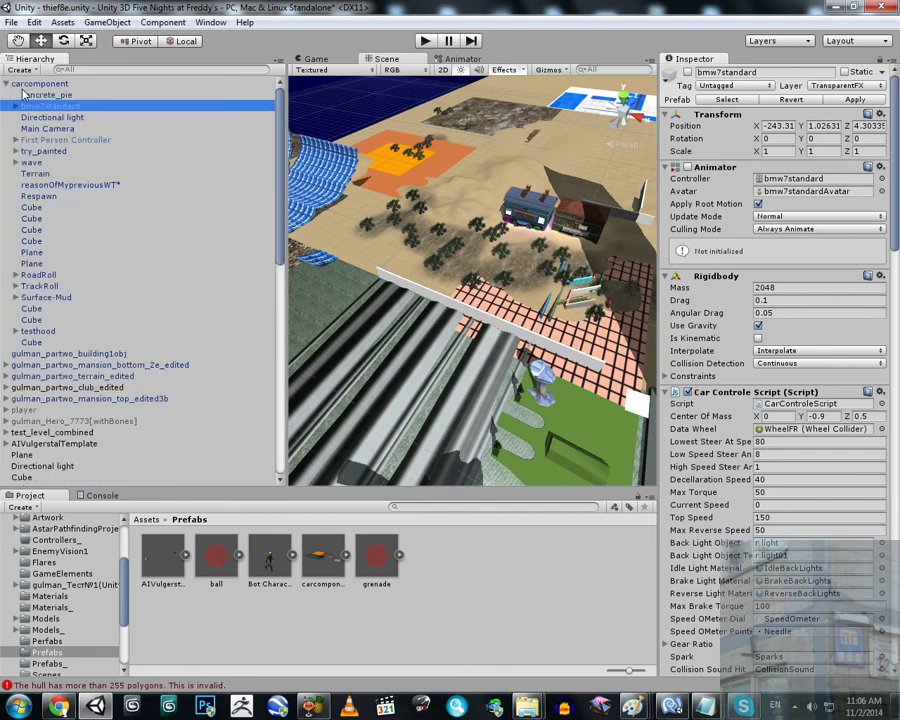
left_click(6, 84)
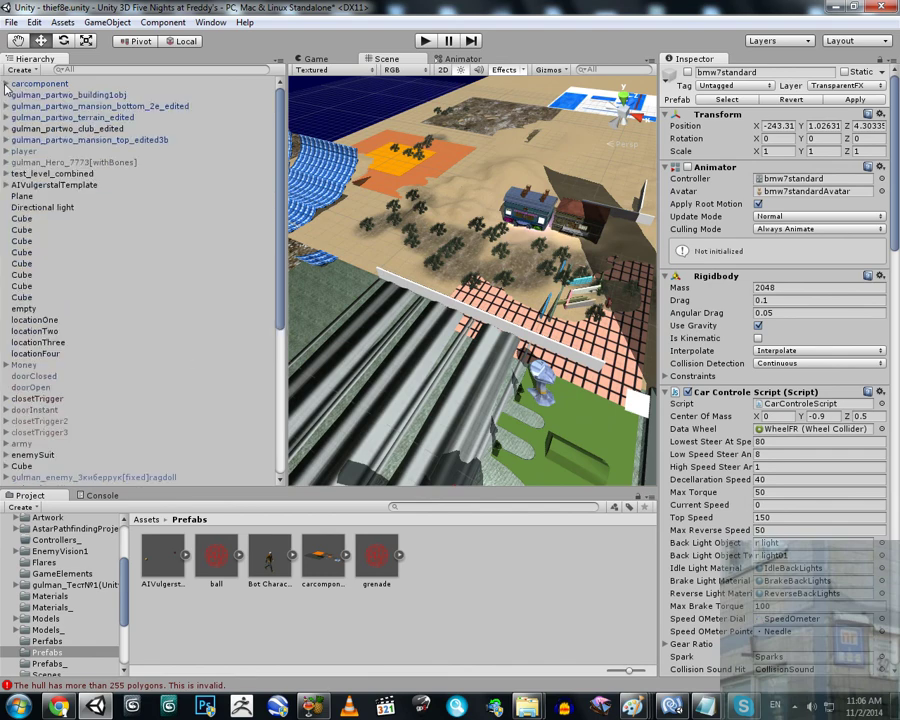
left_click(6, 84)
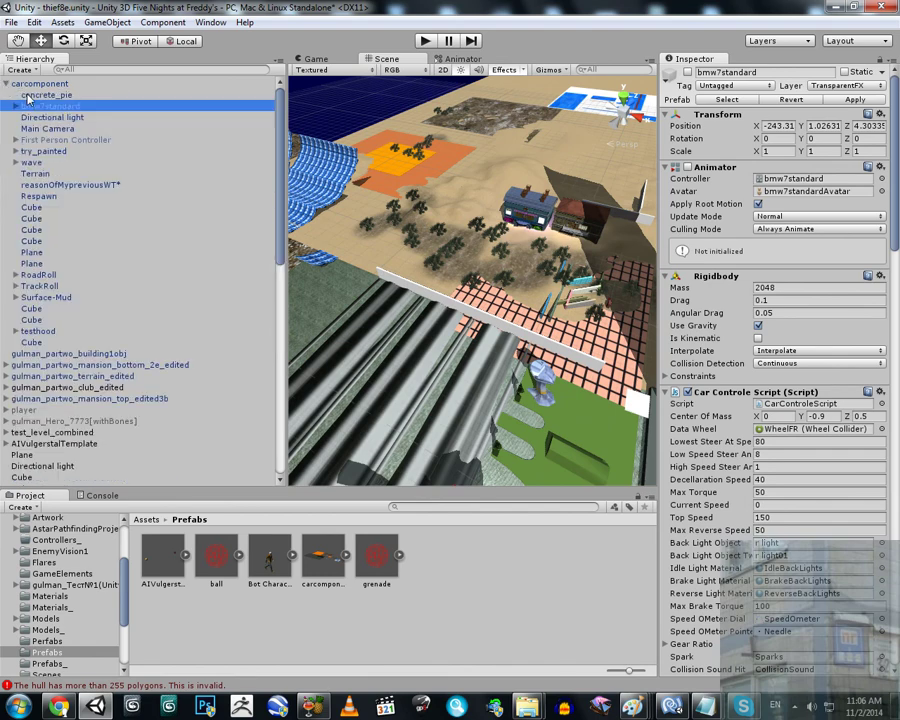
left_click(45, 94)
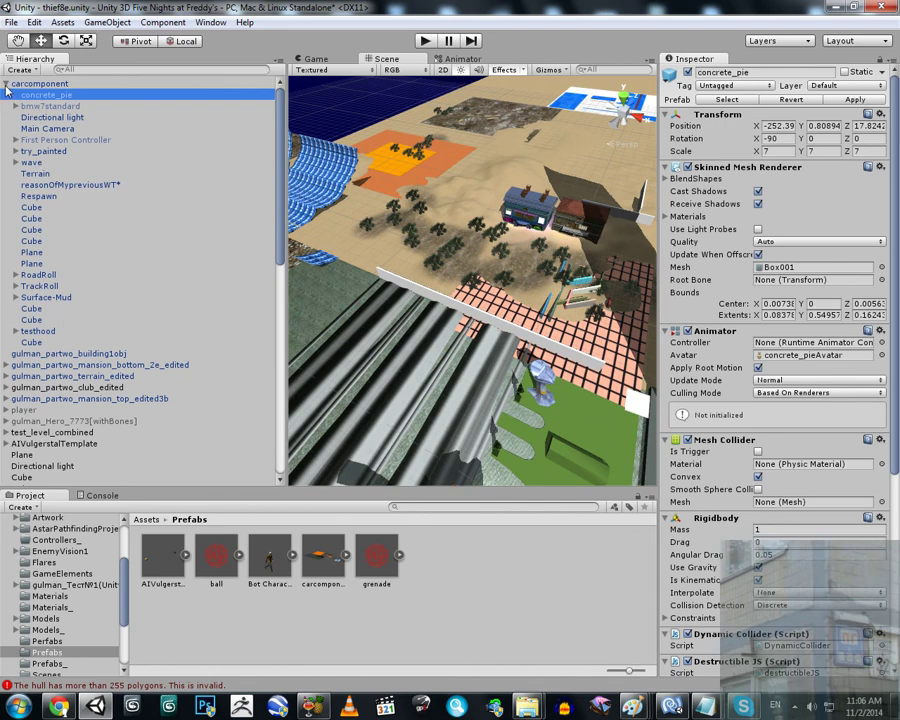
scroll(66, 186, "down", 3)
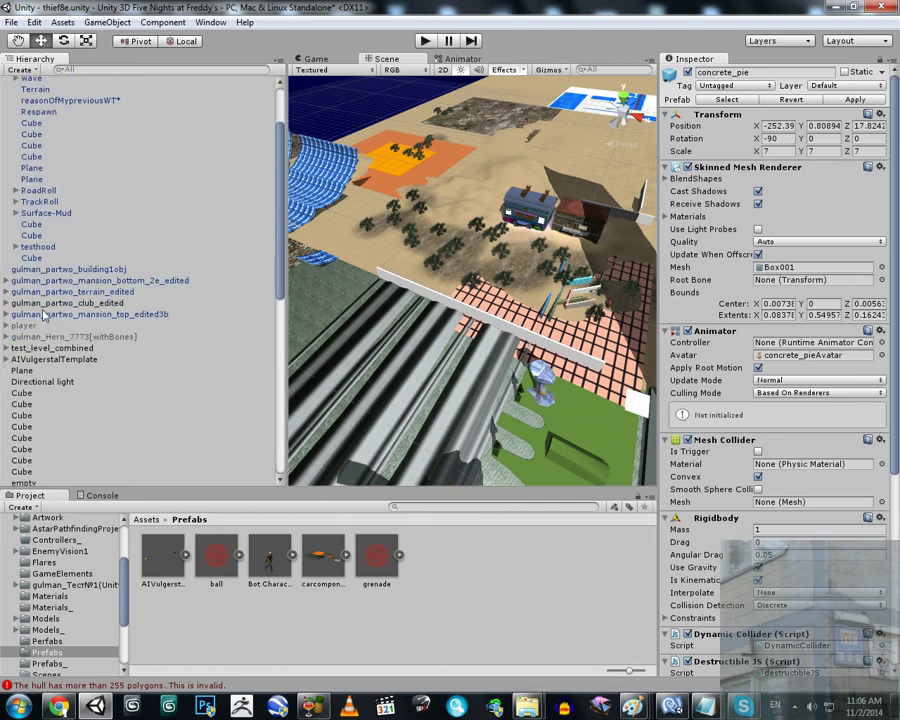
scroll(43, 279, "up", 3)
Step: Select every carcomponent child from concrete_pie down to the last Cube
left_click(6, 84)
left_click(6, 84)
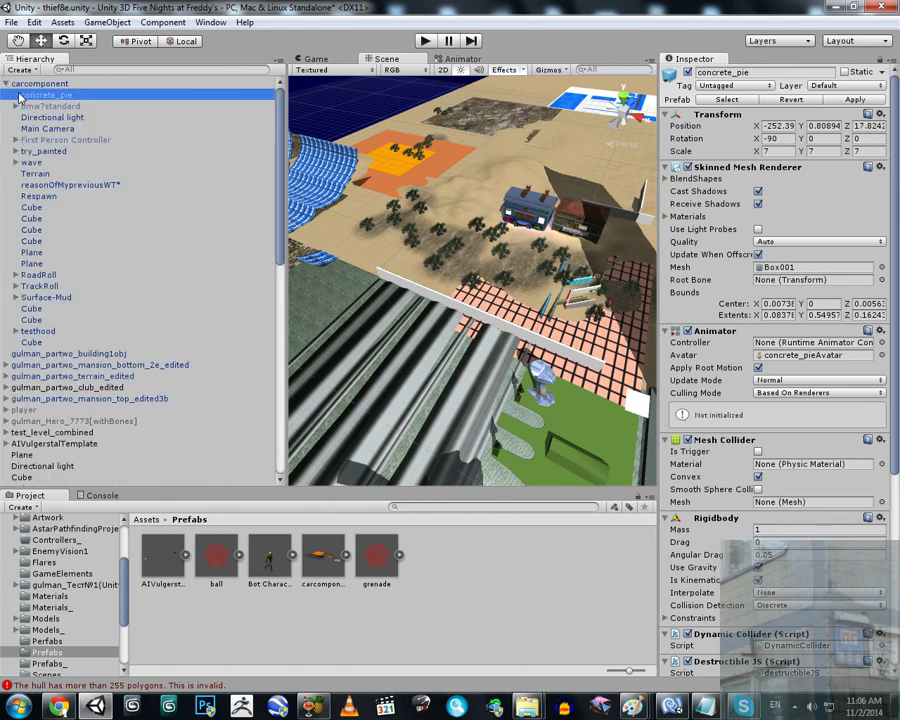
left_click(40, 345, "shift")
left_click(408, 283, "alt")
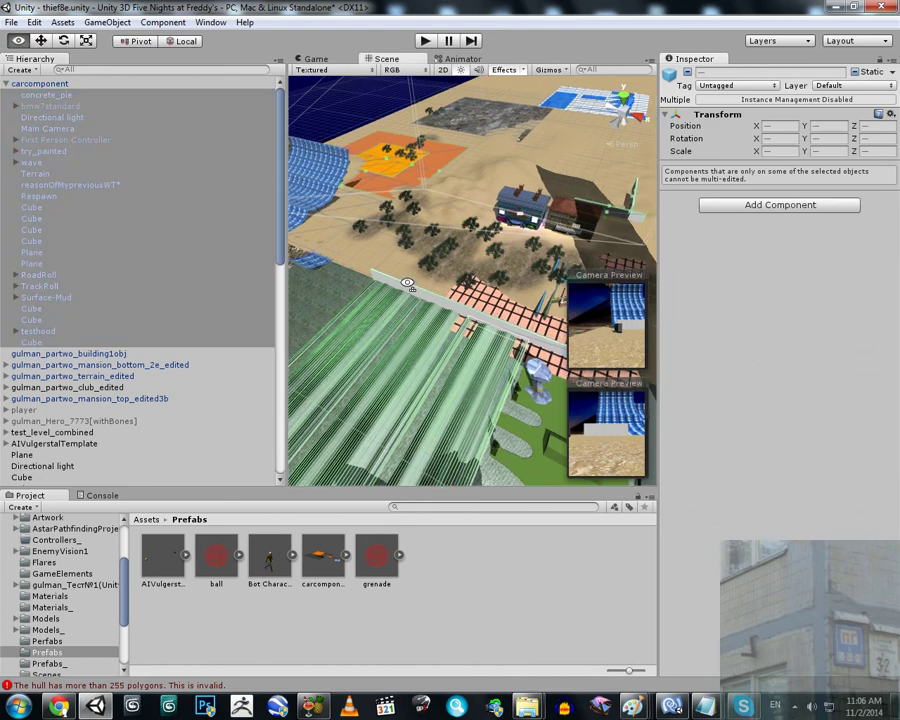
Step: Move concrete_pie through the last Cube out of carcomponent to the top level, breaking the prefab link
left_click_drag(408, 283, 440, 270, "alt")
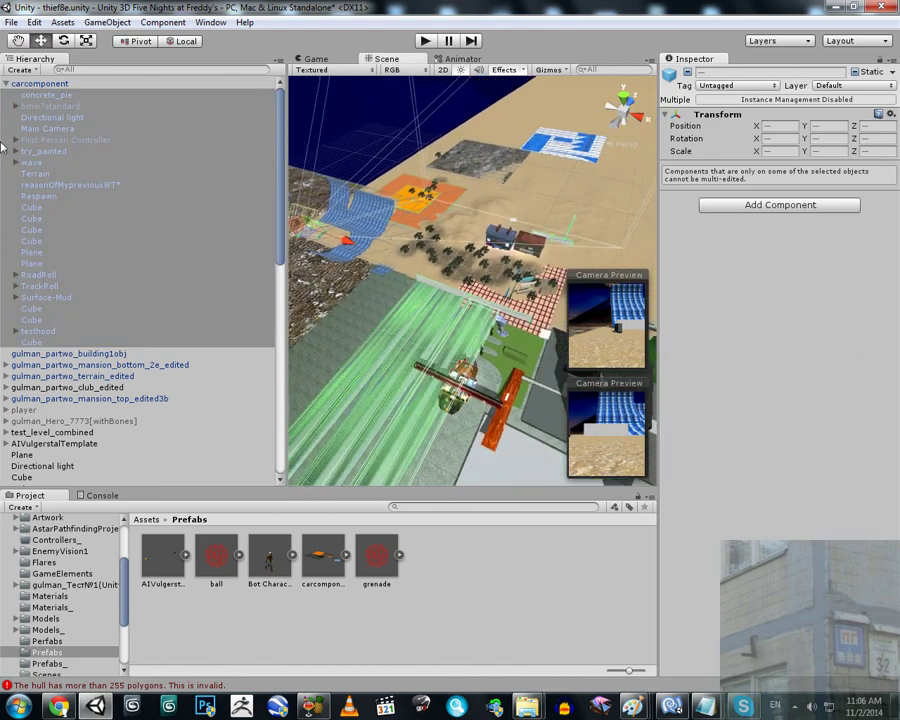
left_click(7, 84)
left_click(7, 84)
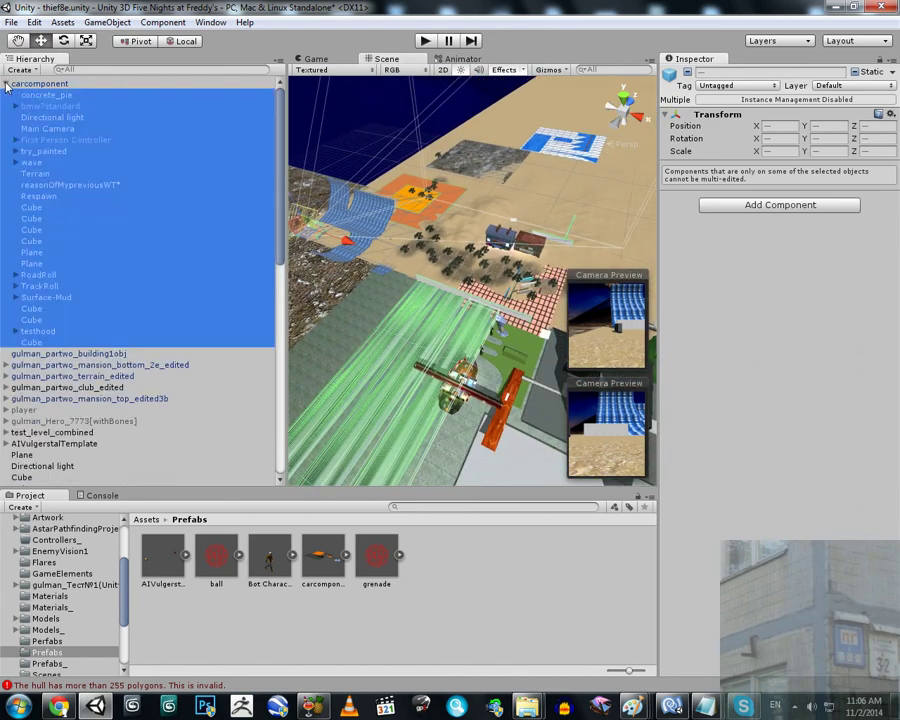
left_click(7, 84)
left_click(7, 84)
left_click_drag(398, 136, 480, 182, "alt")
left_click(33, 97)
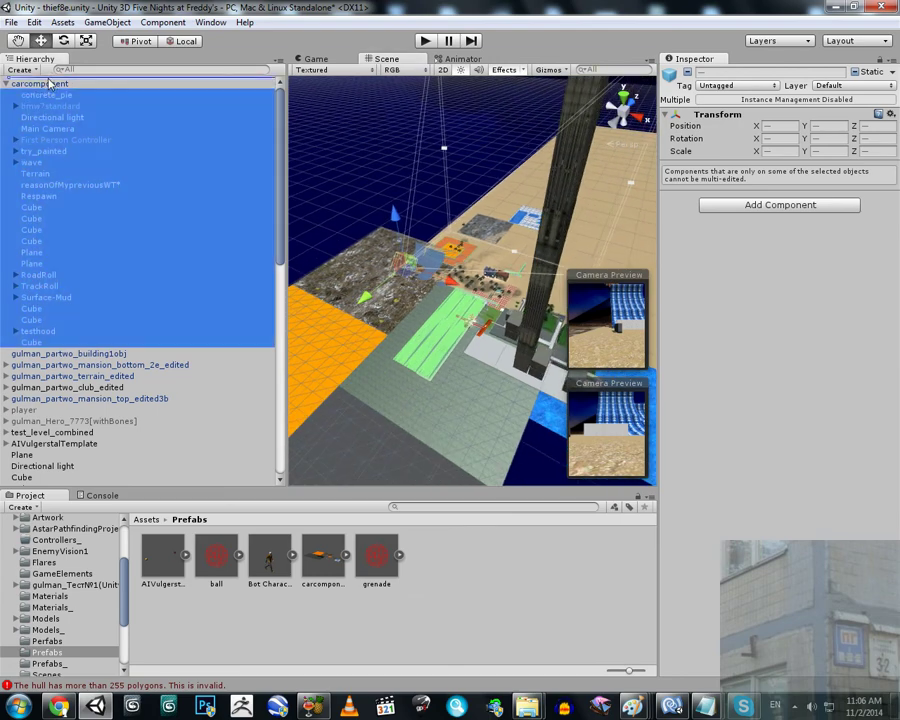
left_click_drag(48, 83, 52, 81)
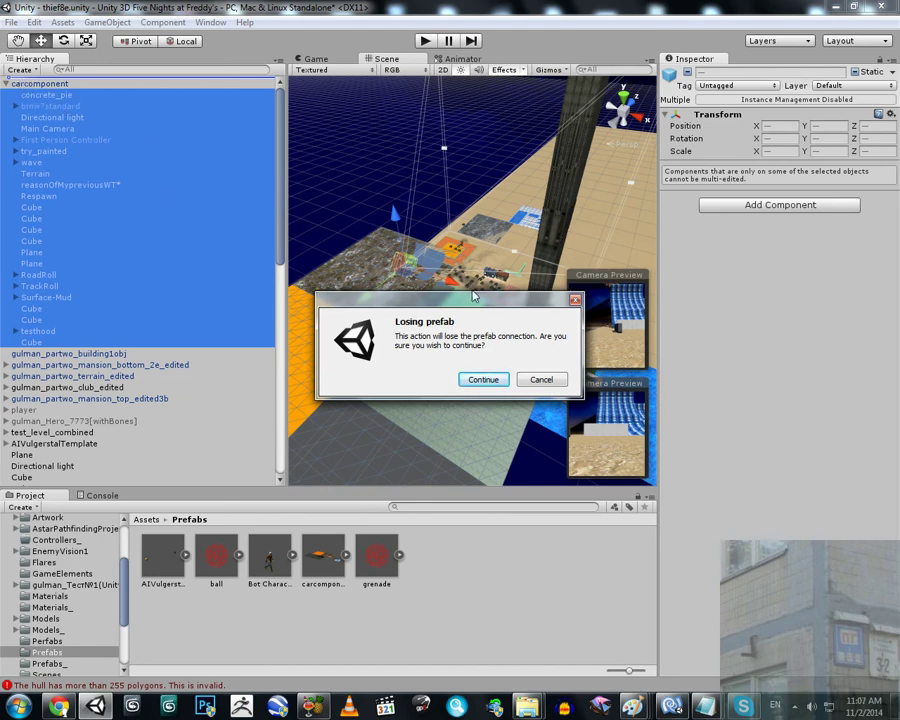
left_click(484, 380)
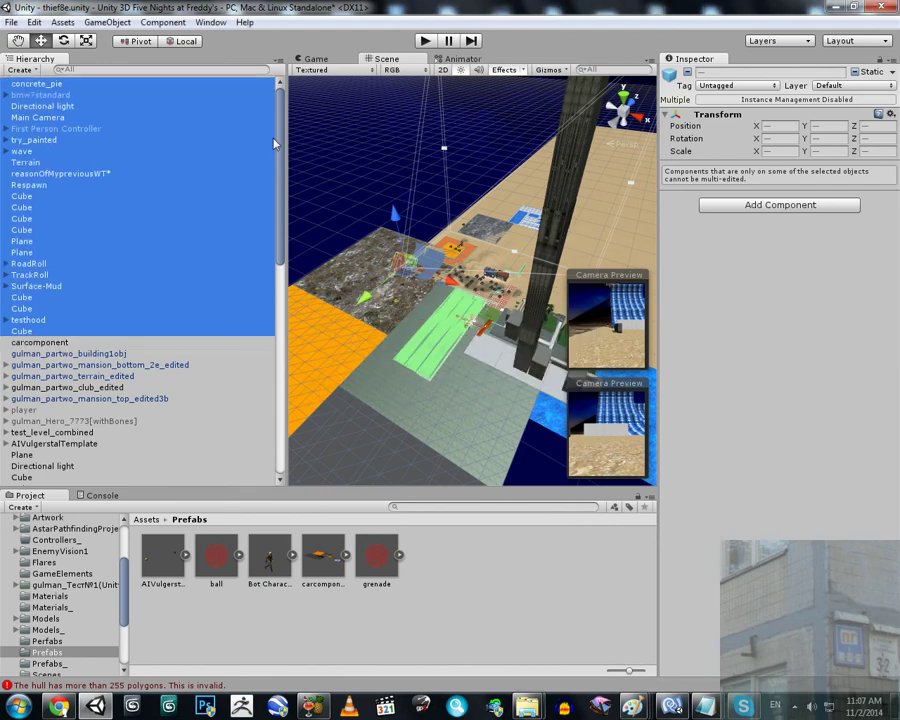
left_click_drag(284, 155, 290, 113)
Step: Expand AIVulgerstalTemplate and select its first enemy to view Seeker and Mine Bot AI settings
left_click_drag(282, 128, 289, 155)
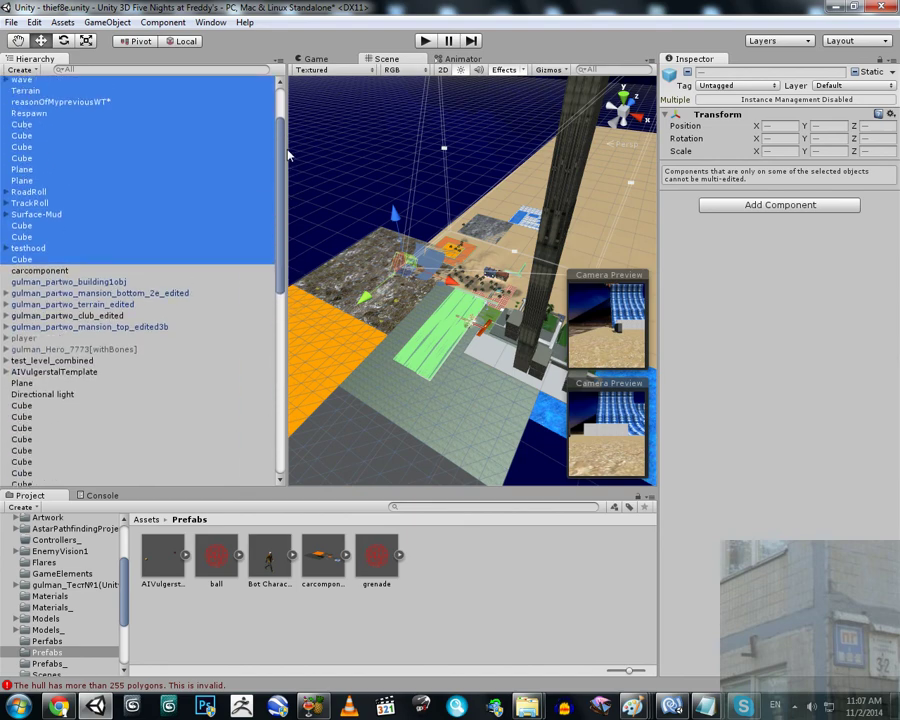
left_click(7, 372)
scroll(71, 413, "down", 5)
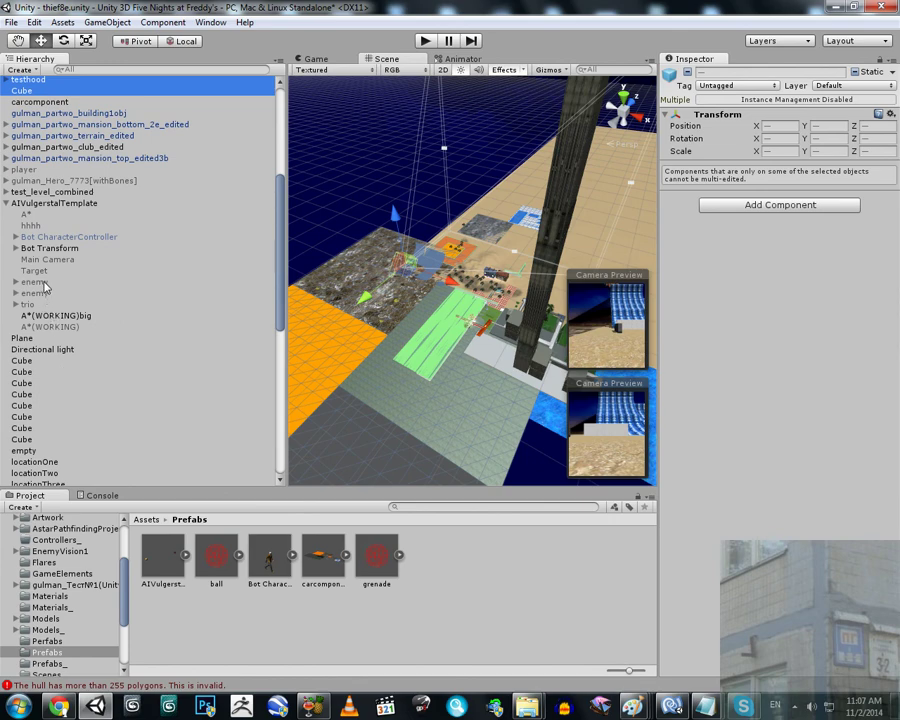
left_click(40, 284)
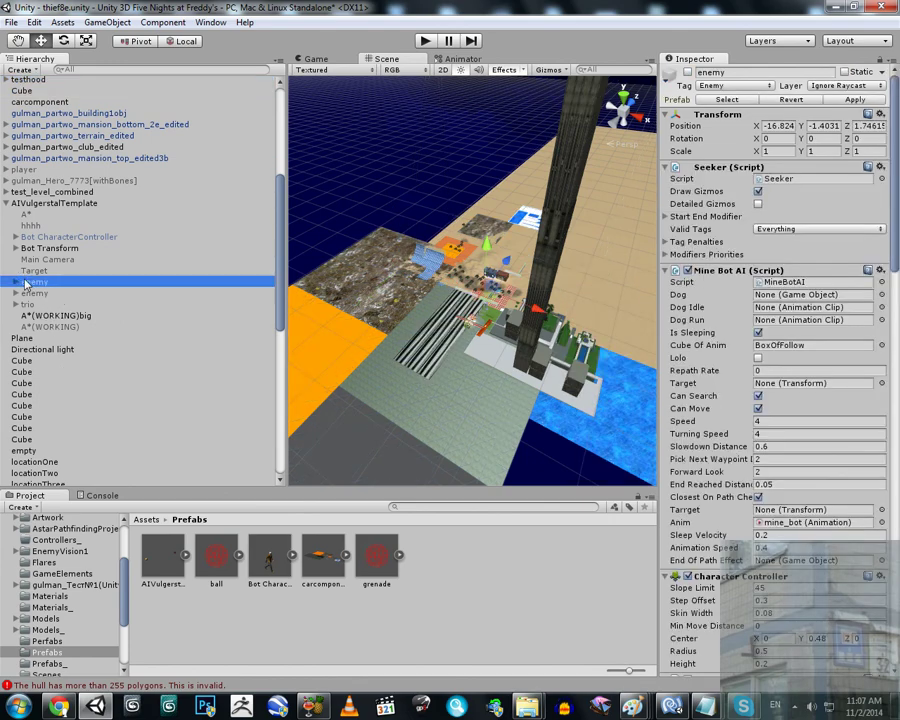
Step: Expand trio and select ENEMY1, ENEMY2 and ENEMY3 together
left_click(16, 304)
left_click(46, 316)
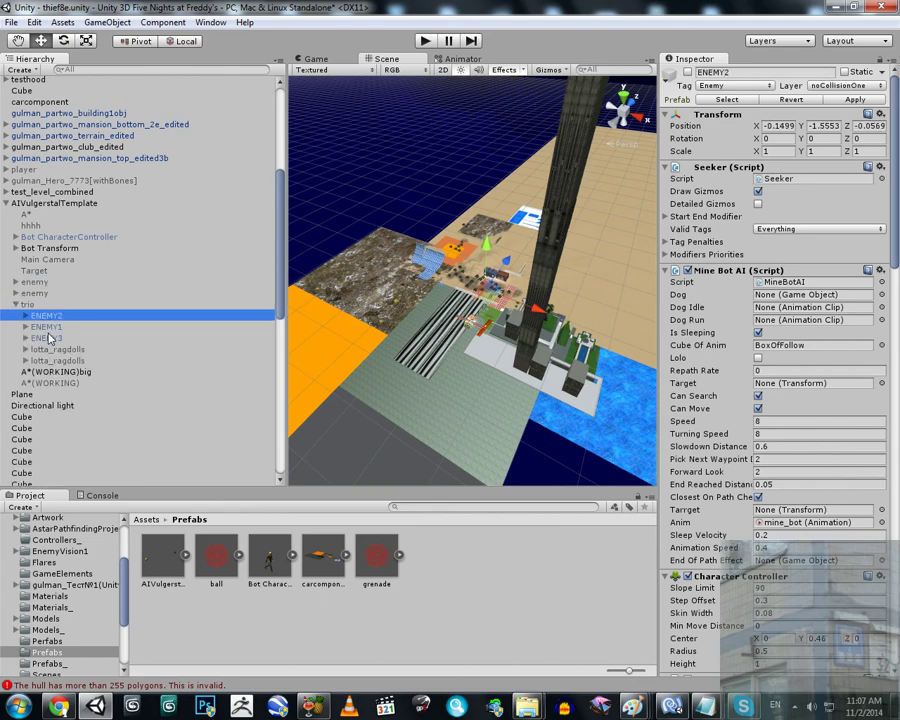
left_click(47, 339, "shift")
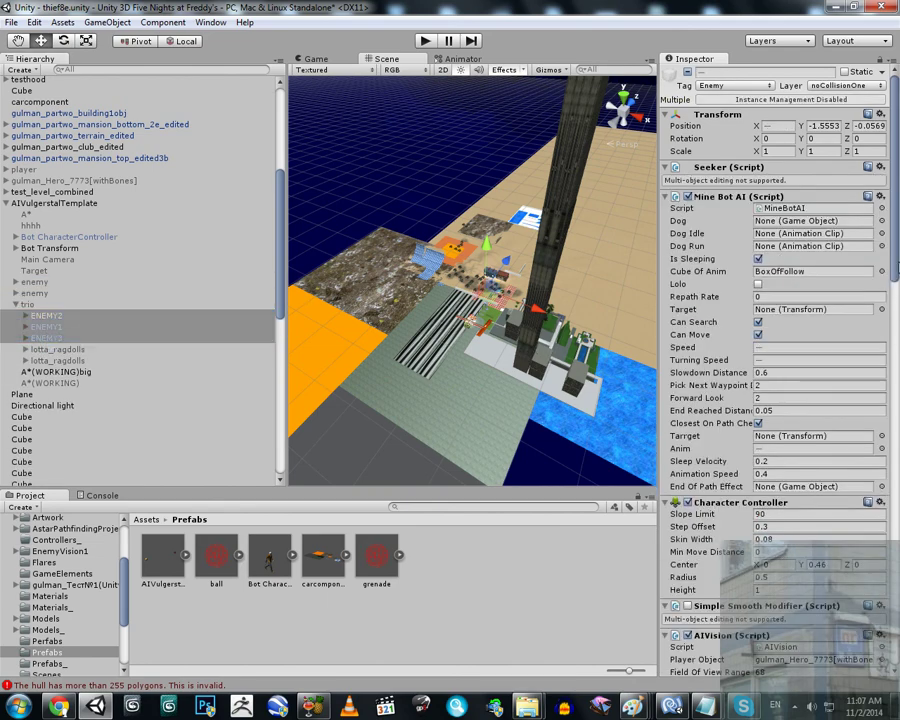
scroll(775, 350, "down", 3)
scroll(790, 463, "down", 4)
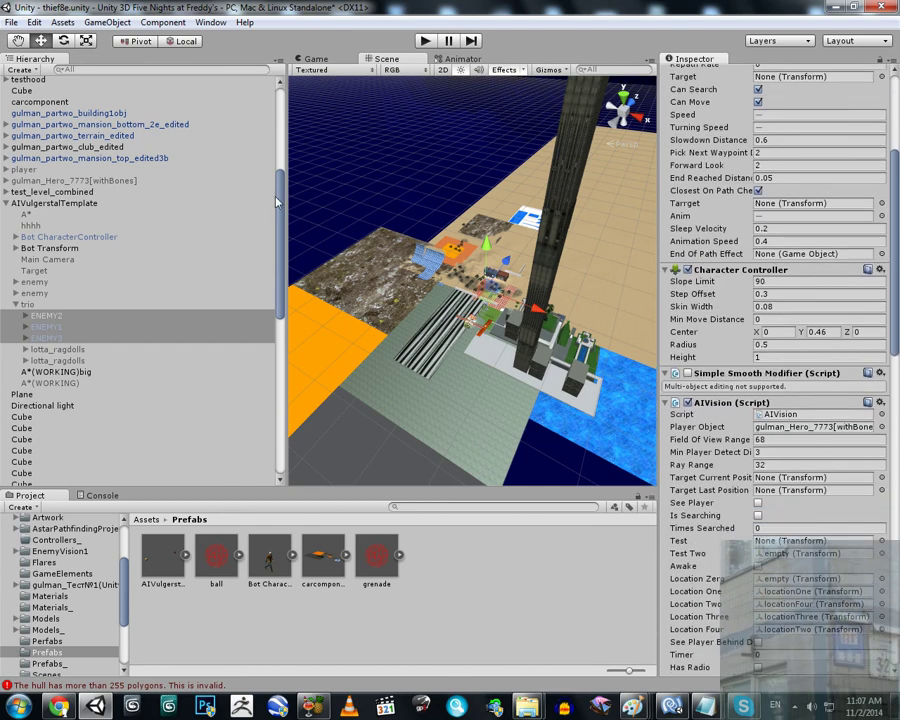
scroll(140, 180, "up", 7)
Step: Make bmw7standard the enemies' AIVision Player Object and start a test run
left_click_drag(27, 97, 805, 427)
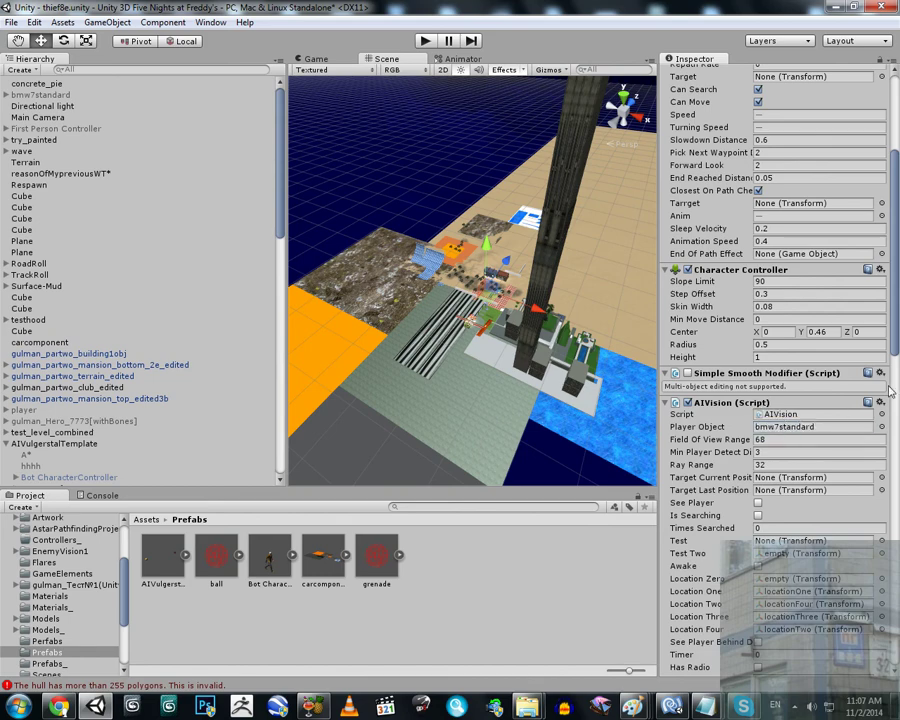
left_click_drag(896, 347, 897, 276)
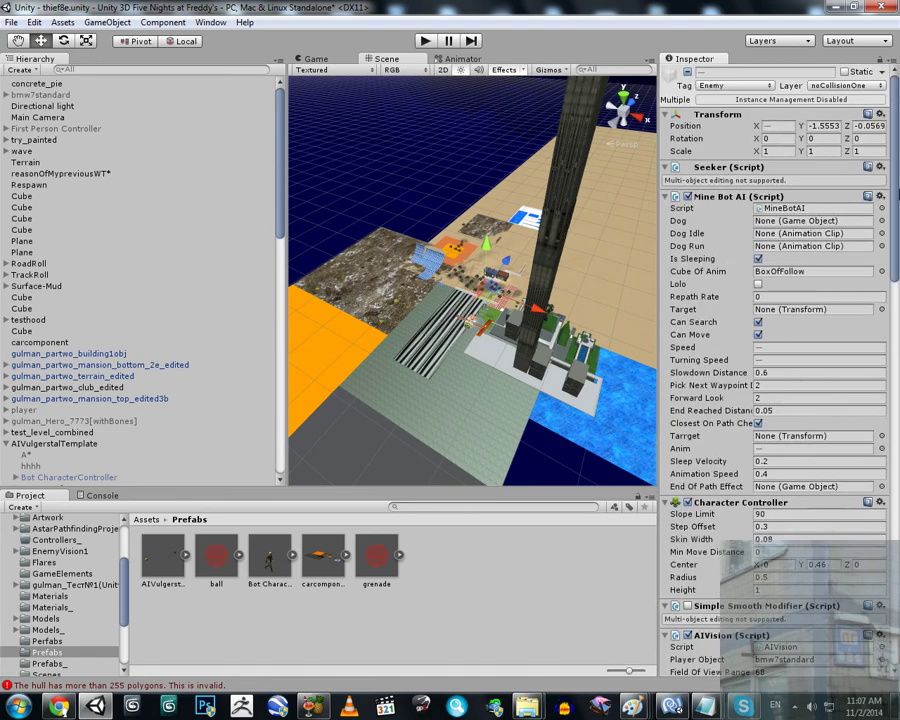
left_click(427, 42)
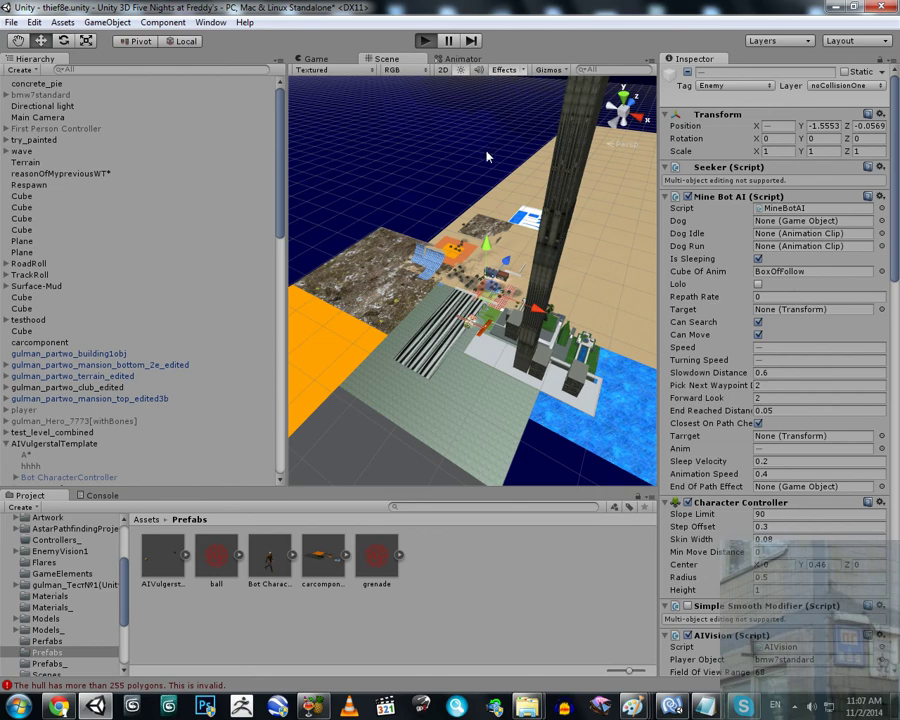
Step: Stop the test run and select A*(WORKING)big to view its 750 by 543 Astar grid graph
left_click(427, 42)
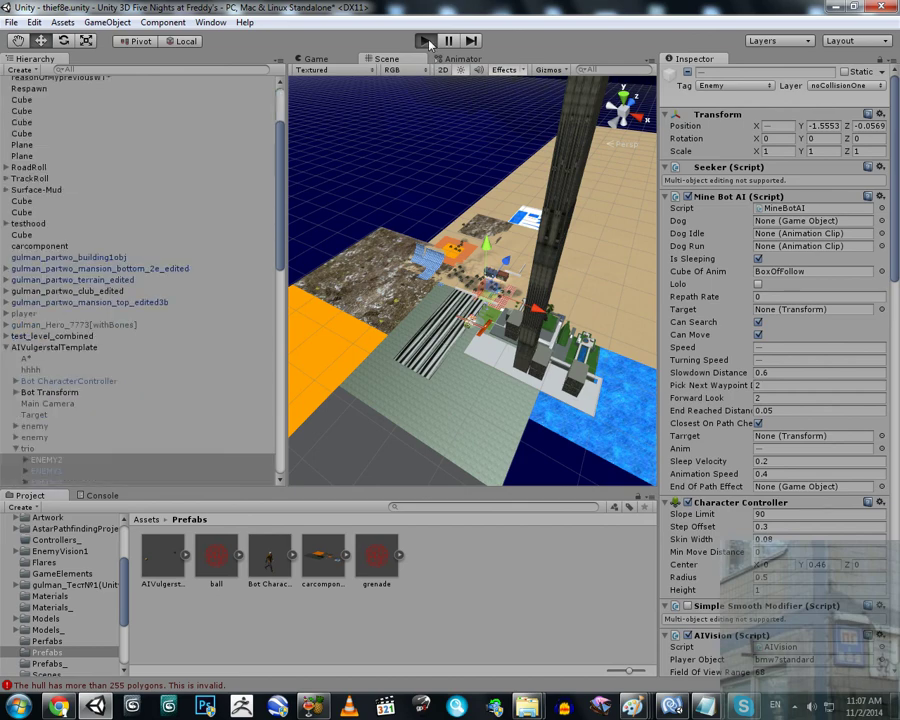
left_click(428, 42)
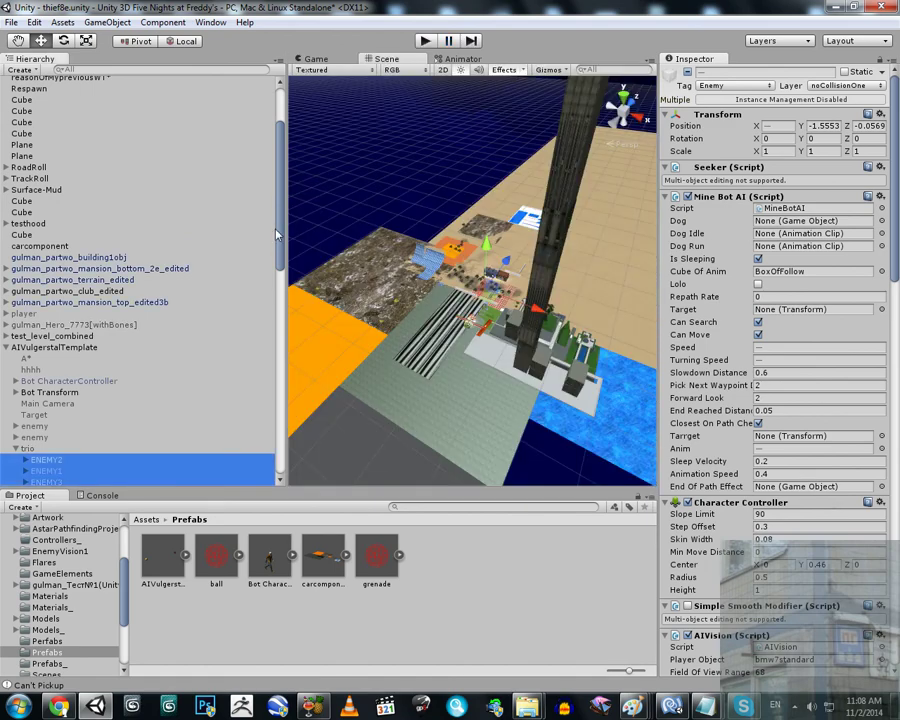
scroll(281, 270, "down", 3)
scroll(281, 275, "down", 3)
left_click(58, 347)
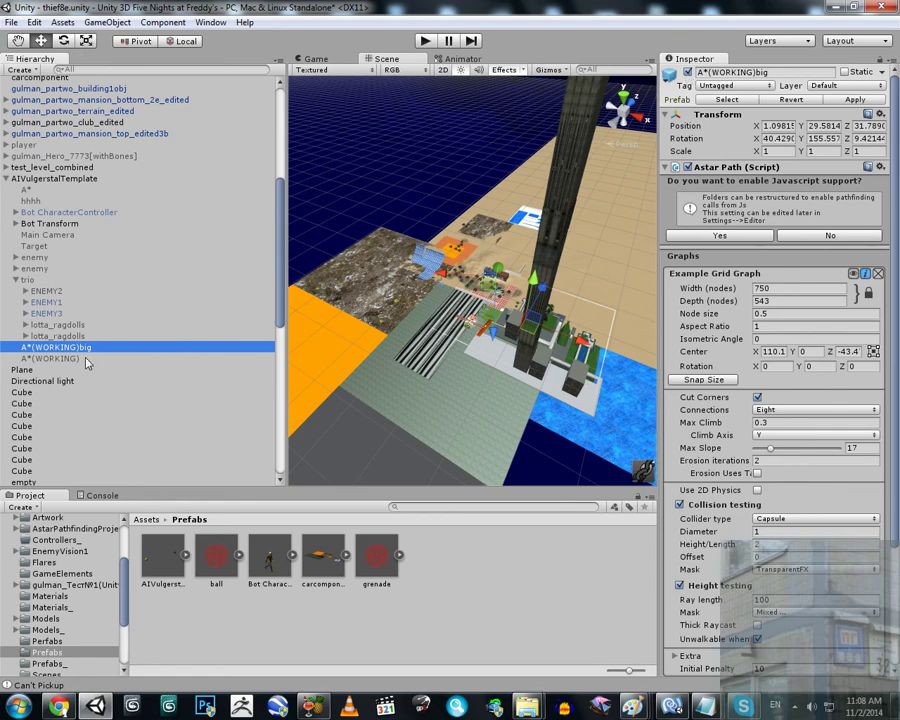
Step: Deactivate both the A*(WORKING)big and A*(WORKING) pathfinding objects
left_click(687, 72)
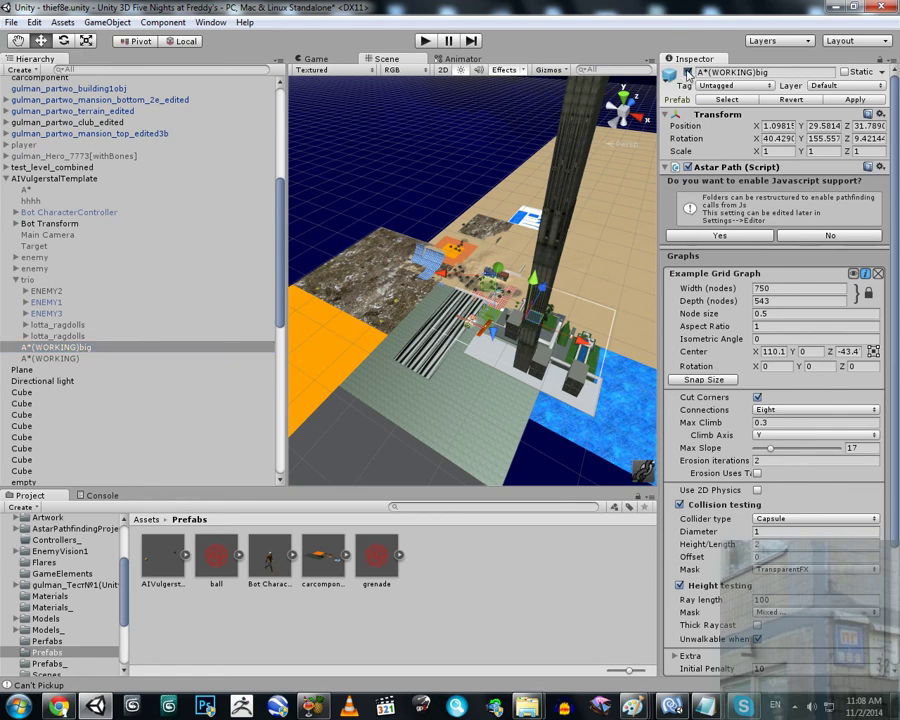
left_click(45, 358)
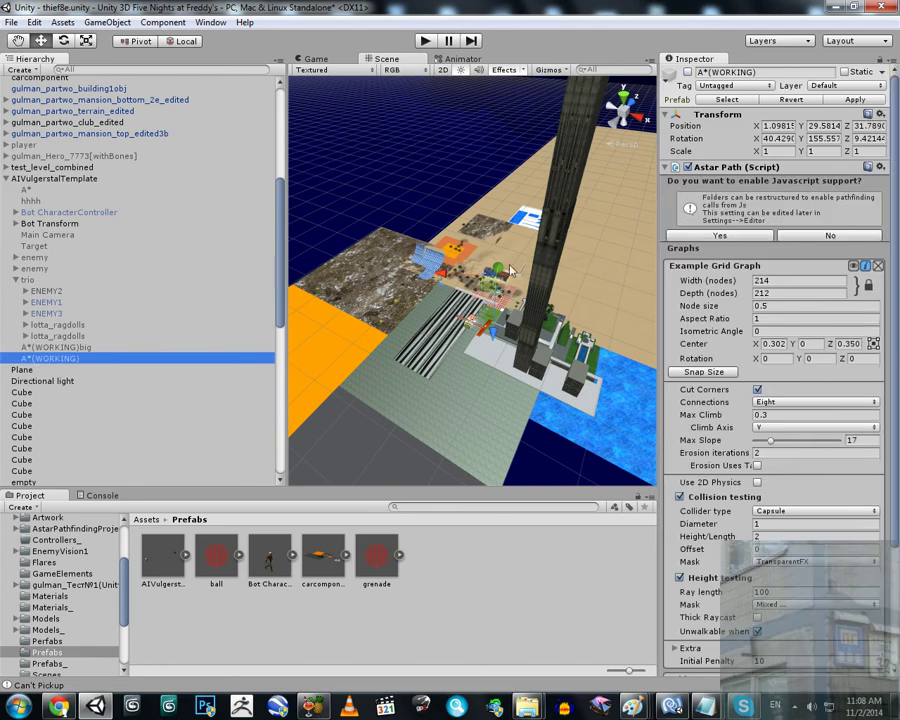
left_click(687, 73)
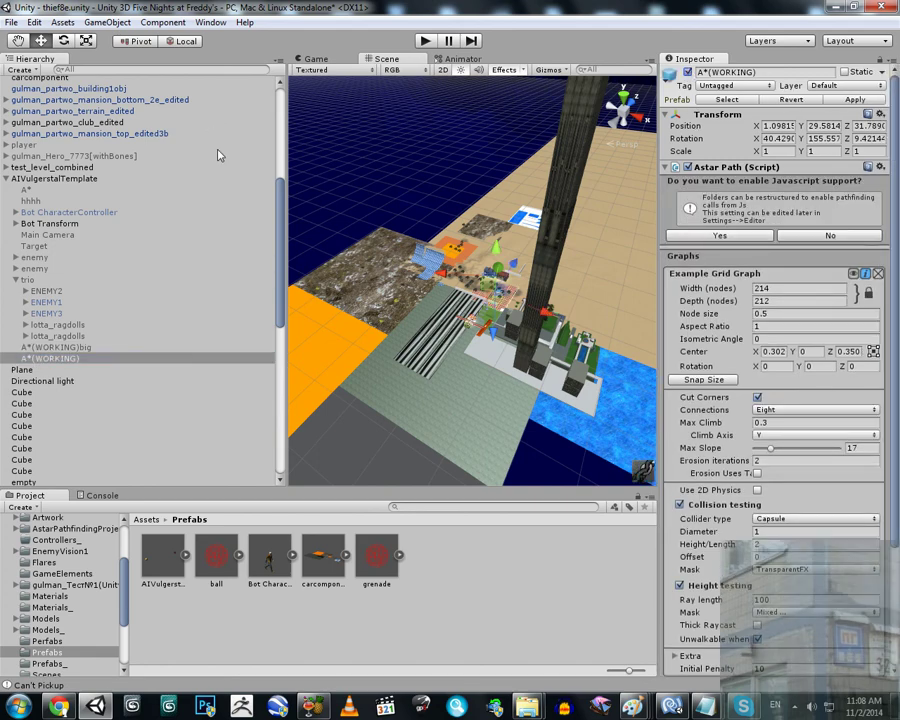
left_click(9, 20)
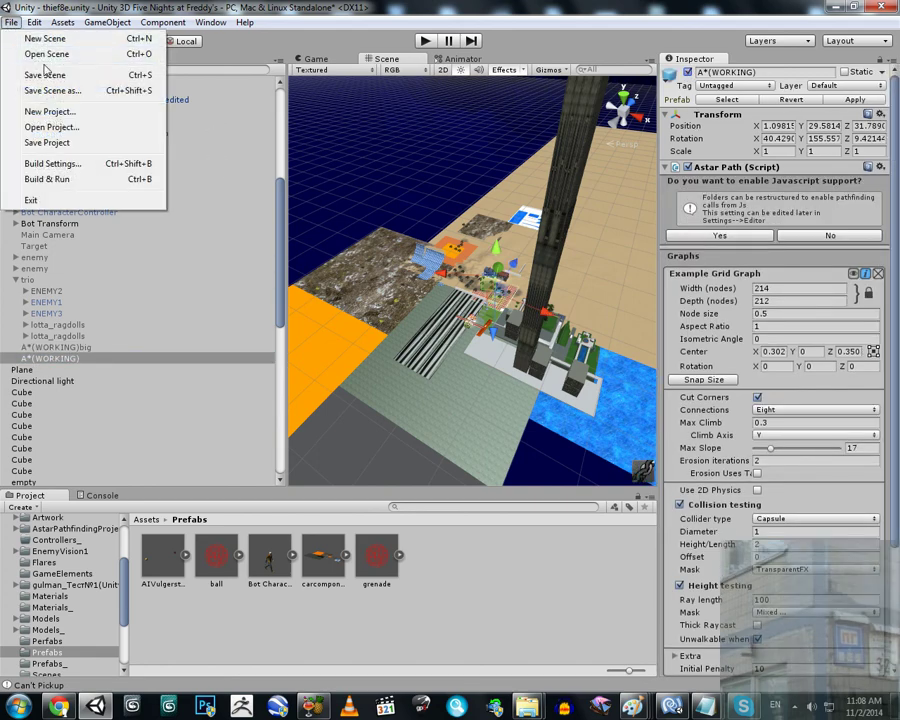
Step: Save the scene as thief9combine2.unity in AstarPathfindingProject/MyScenes, then play it
mouse_move(9, 22)
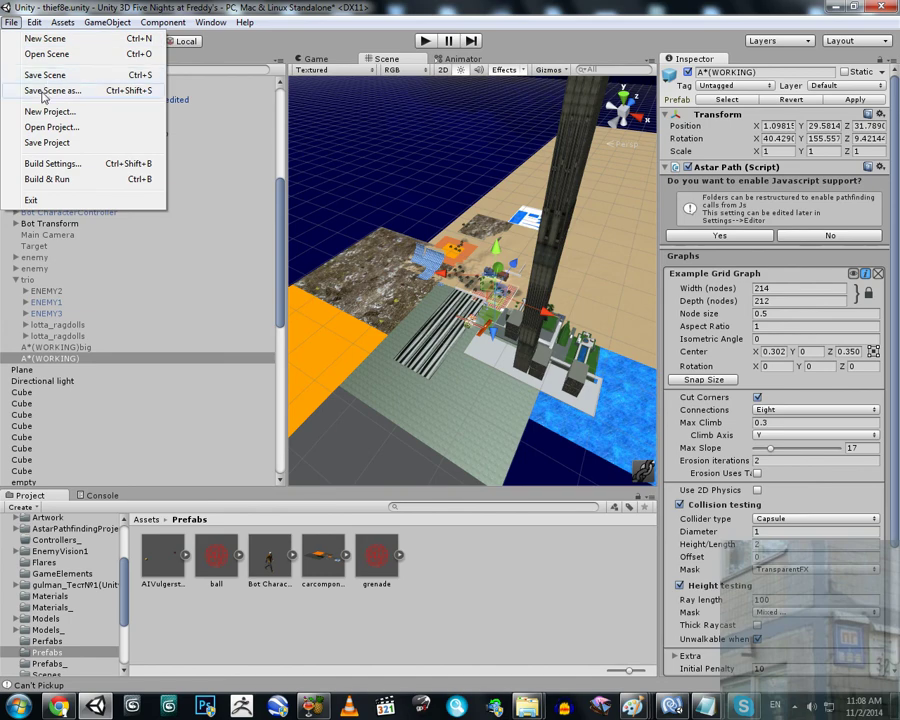
left_click(45, 91)
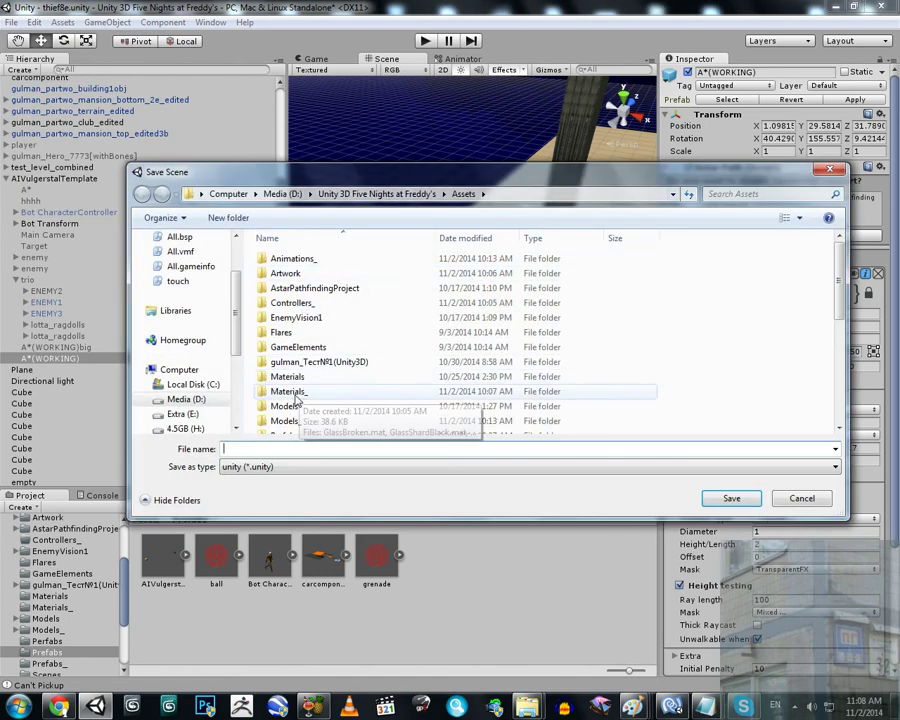
double_click(315, 288)
left_click(294, 334)
double_click(295, 335)
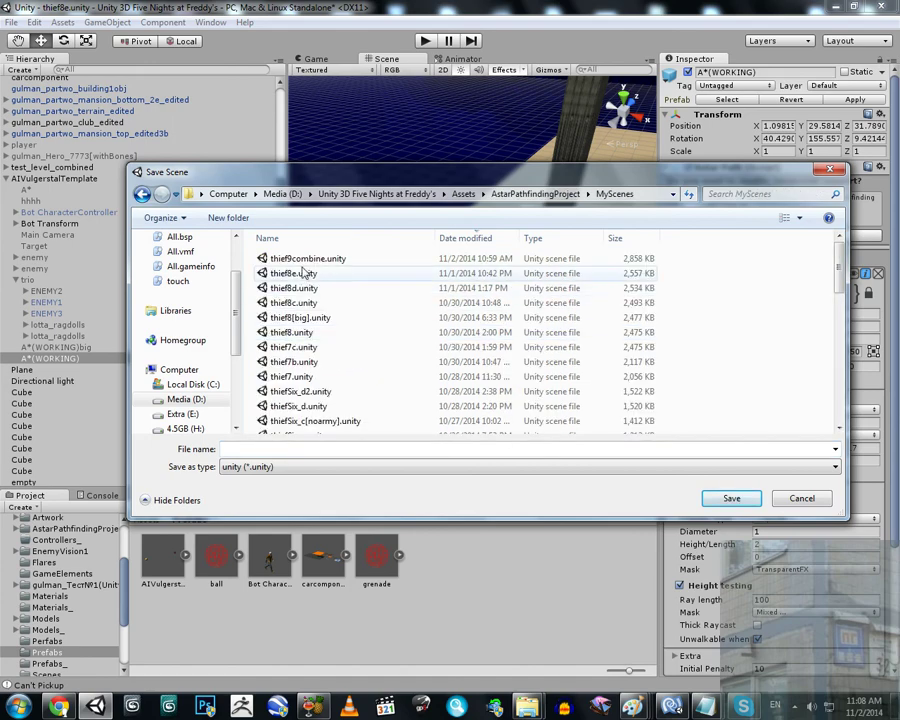
left_click(307, 258)
left_click(270, 448)
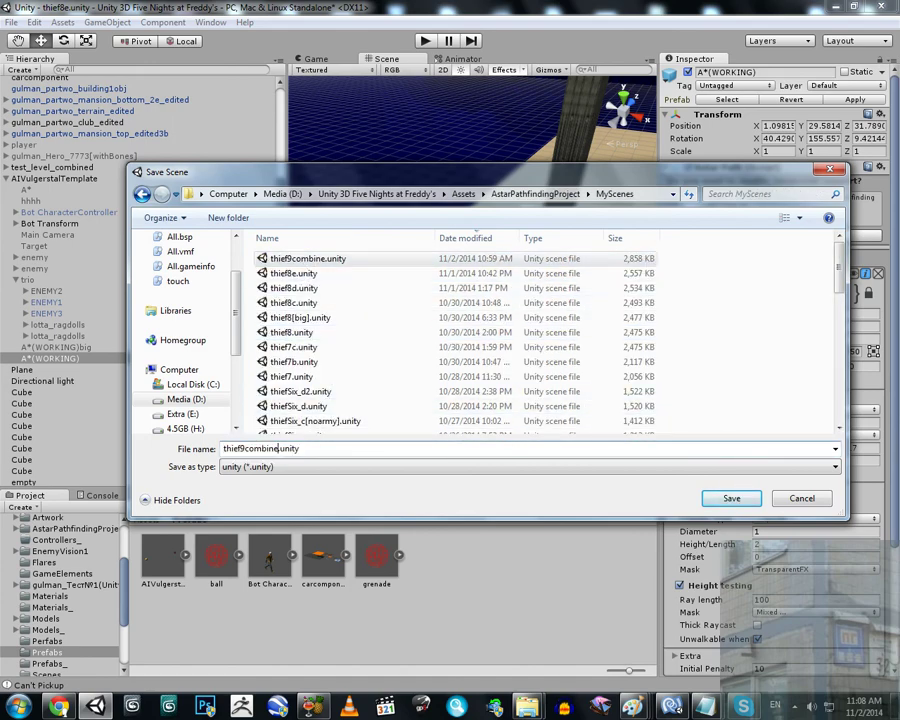
type("2")
key("Return")
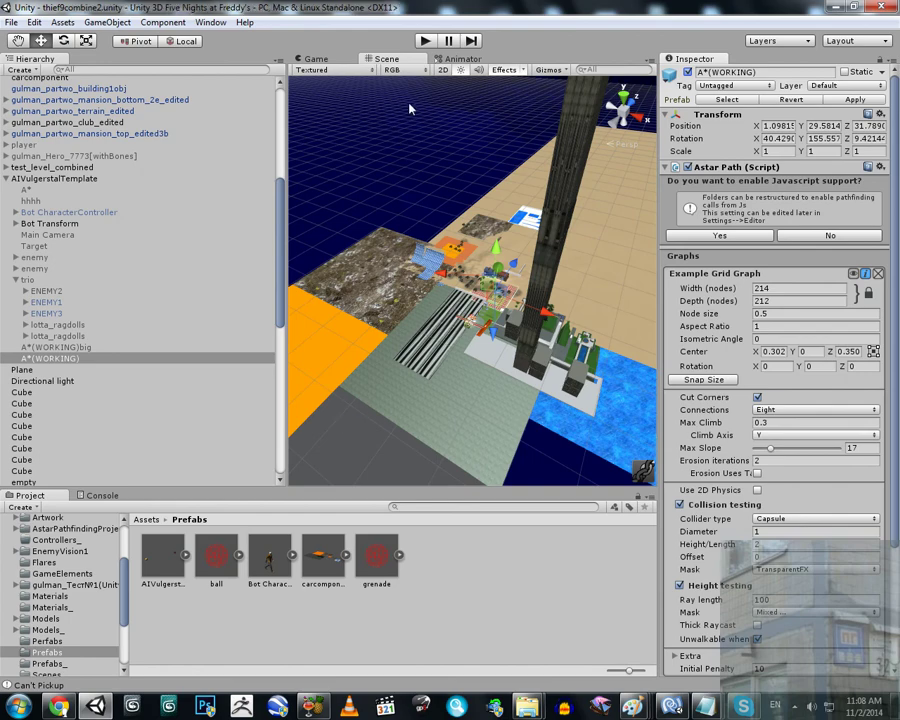
left_click(425, 41)
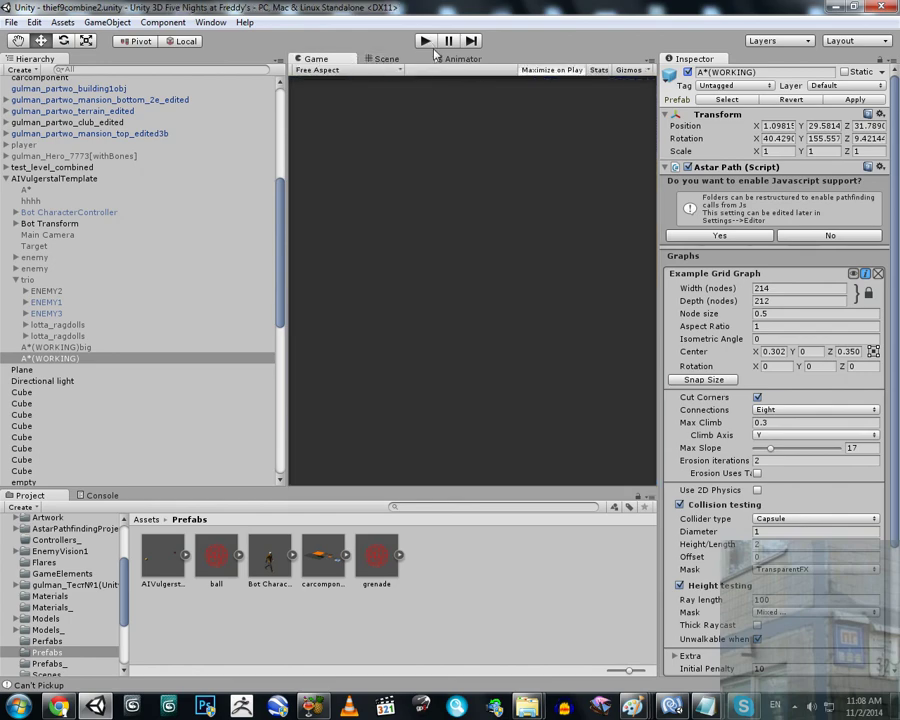